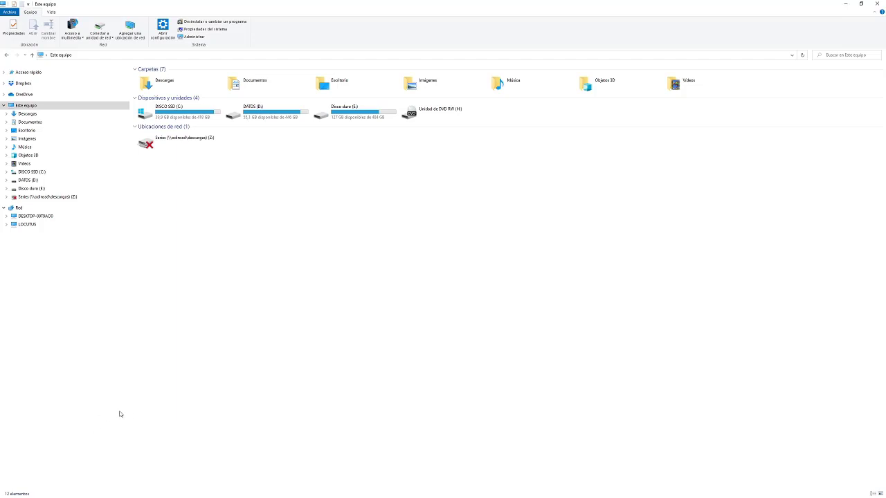
Step: Search Windows for "discos", open the tool for creating and formatting hard disk partitions, and dismiss its disk initialization prompt
{"action": "left_click", "coordinate": [86, 492]}
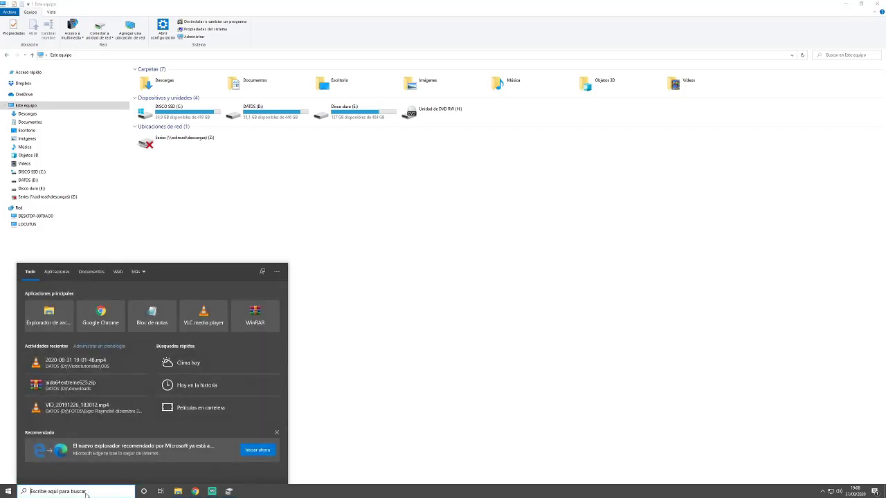
{"action": "type", "text": "discos"}
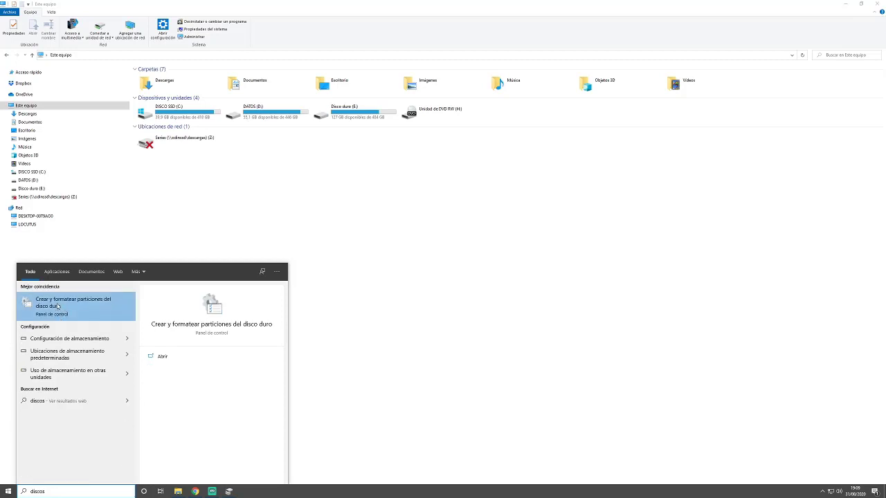
{"action": "left_click", "coordinate": [59, 306]}
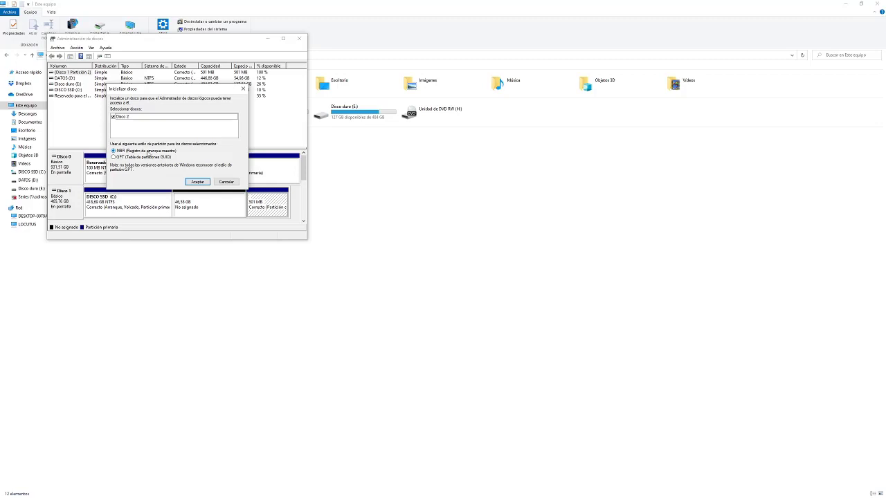
{"action": "left_click", "coordinate": [228, 183]}
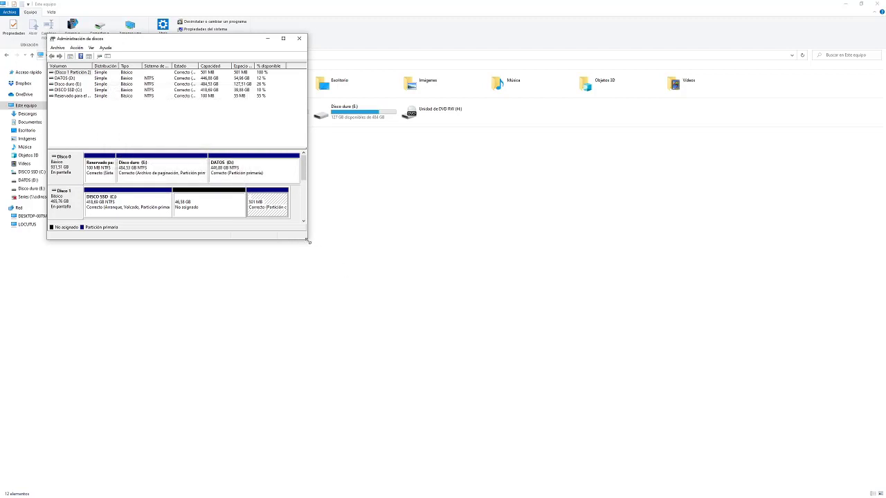
{"action": "left_click_drag", "start_coordinate": [309, 242], "coordinate": [522, 328]}
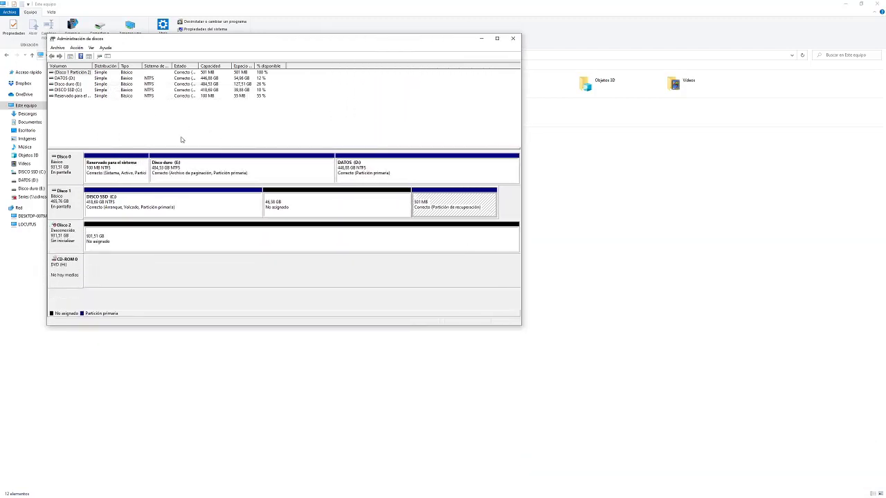
{"action": "left_click", "coordinate": [126, 239]}
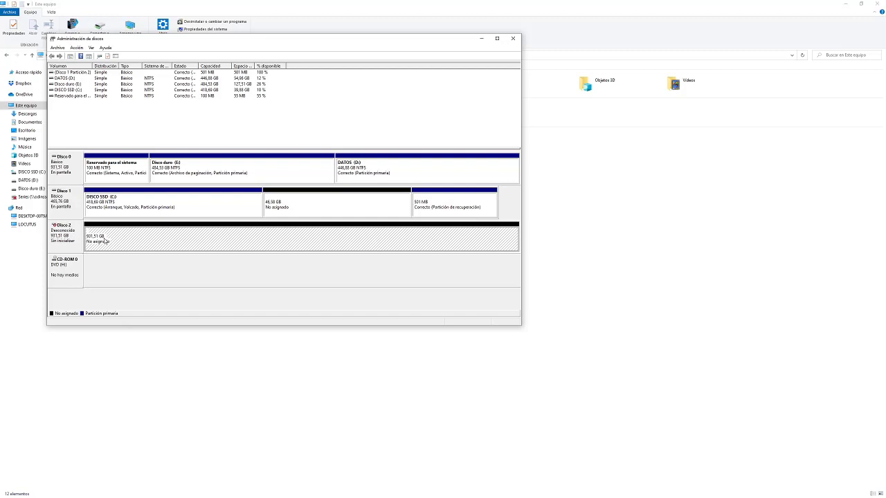
{"action": "right_click", "coordinate": [131, 236]}
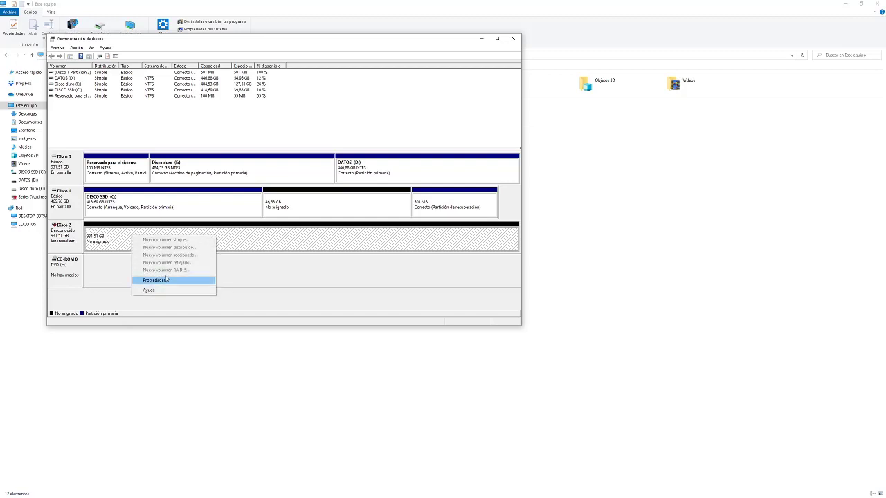
{"action": "left_click", "coordinate": [111, 240]}
Step: Initialize Disco 2 with the MBR partition style
{"action": "left_click", "coordinate": [66, 236]}
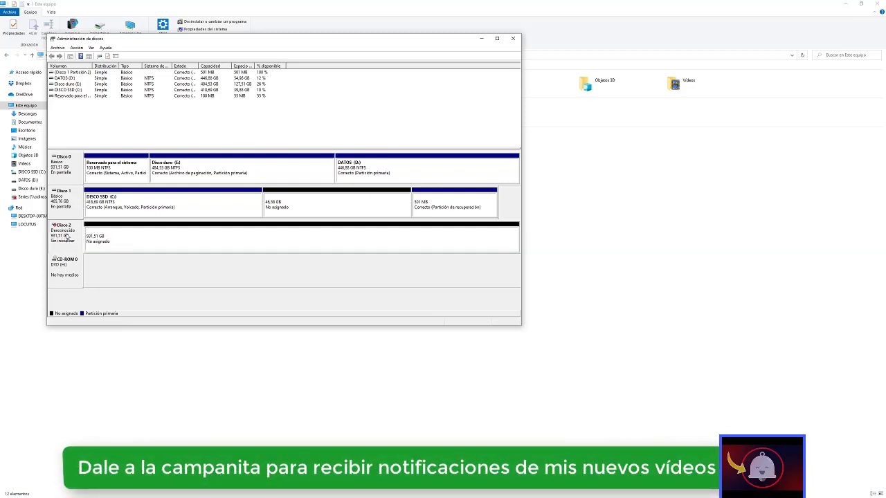
{"action": "right_click", "coordinate": [66, 236]}
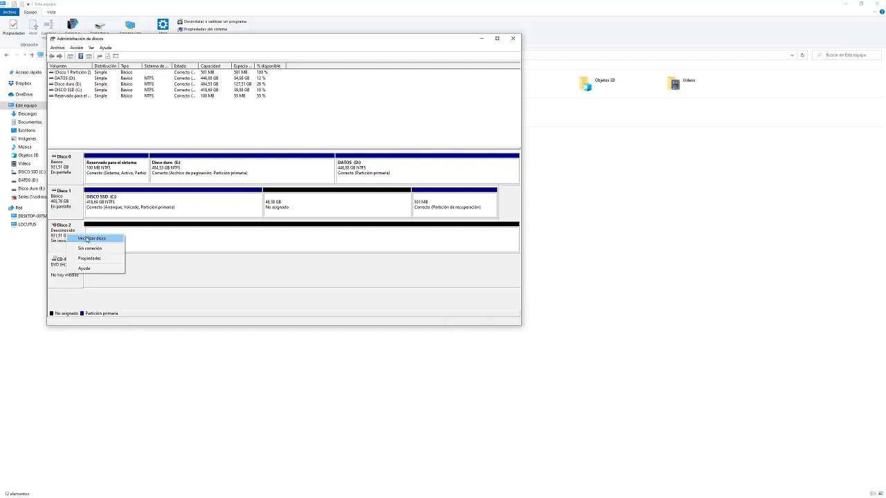
{"action": "left_click", "coordinate": [90, 238]}
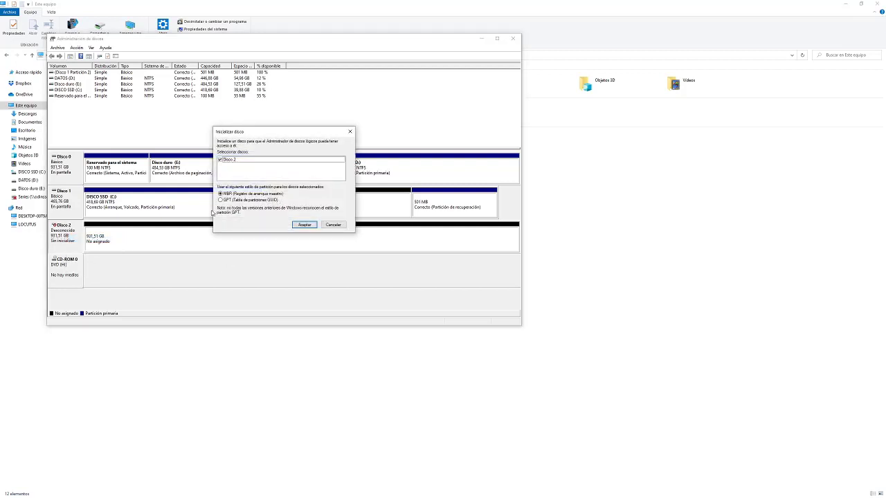
{"action": "left_click", "coordinate": [304, 225]}
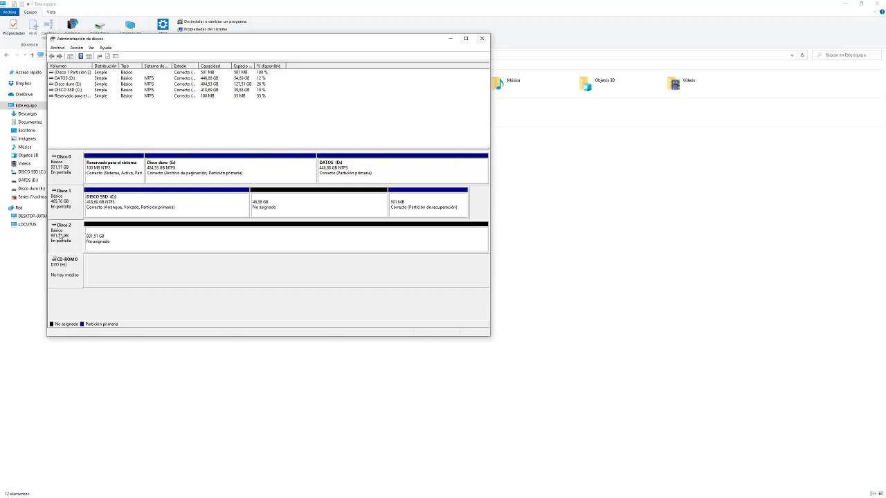
Step: Set up a new simple volume on Disco 2's unallocated space, using the maximum size and drive letter F
{"action": "right_click", "coordinate": [62, 234]}
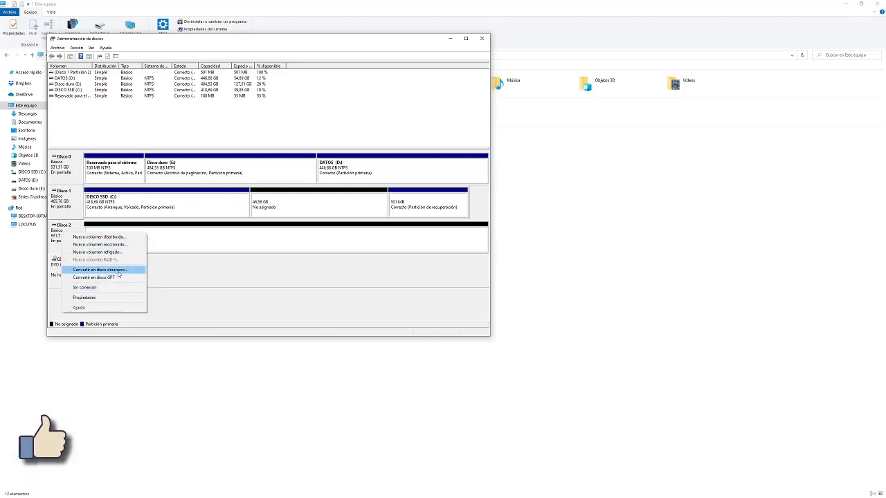
{"action": "left_click", "coordinate": [166, 240]}
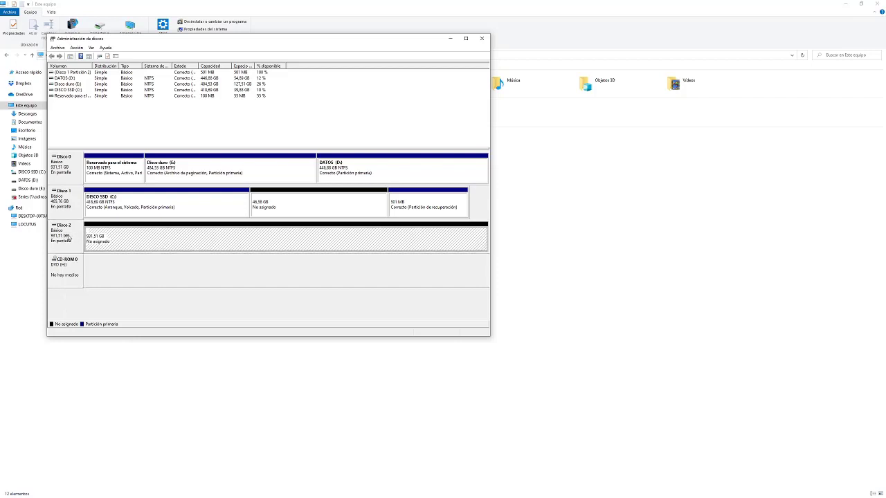
{"action": "right_click", "coordinate": [122, 242]}
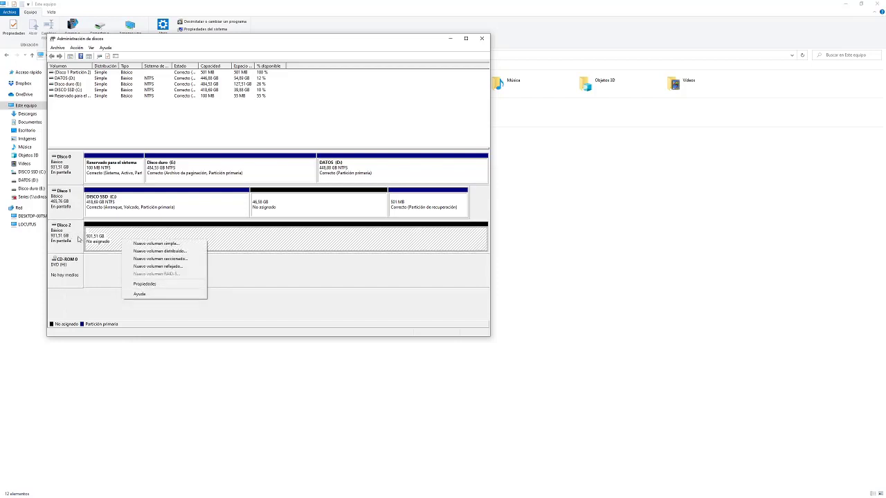
{"action": "left_click", "coordinate": [143, 243]}
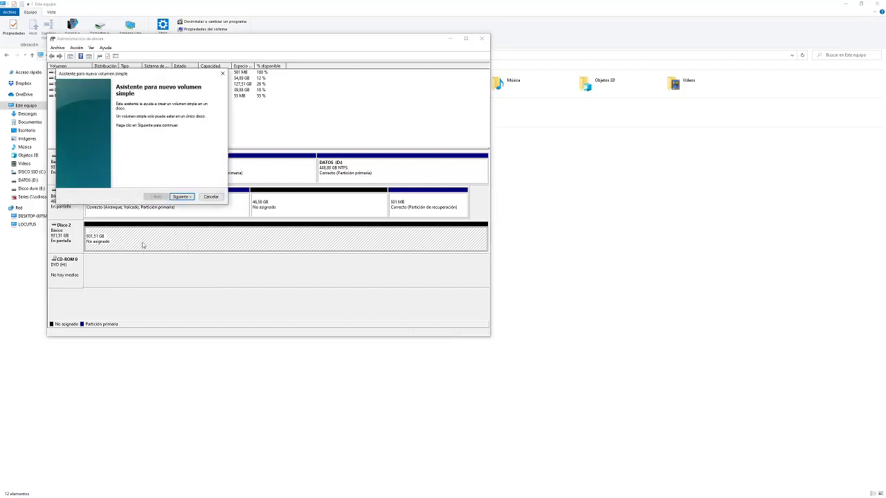
{"action": "left_click", "coordinate": [181, 197]}
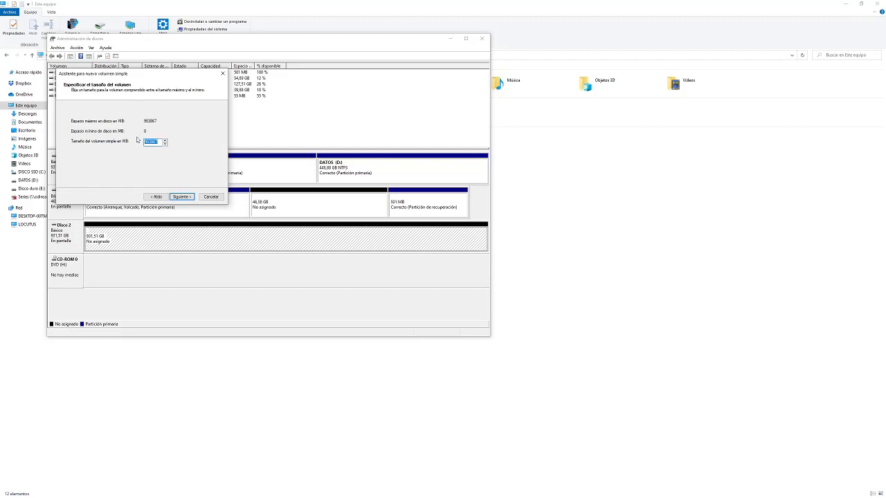
{"action": "left_click", "coordinate": [181, 197]}
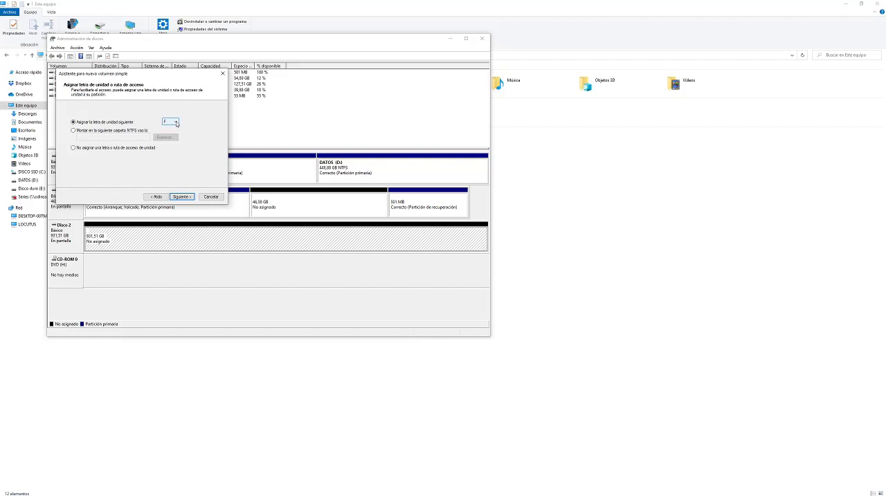
{"action": "left_click", "coordinate": [181, 198]}
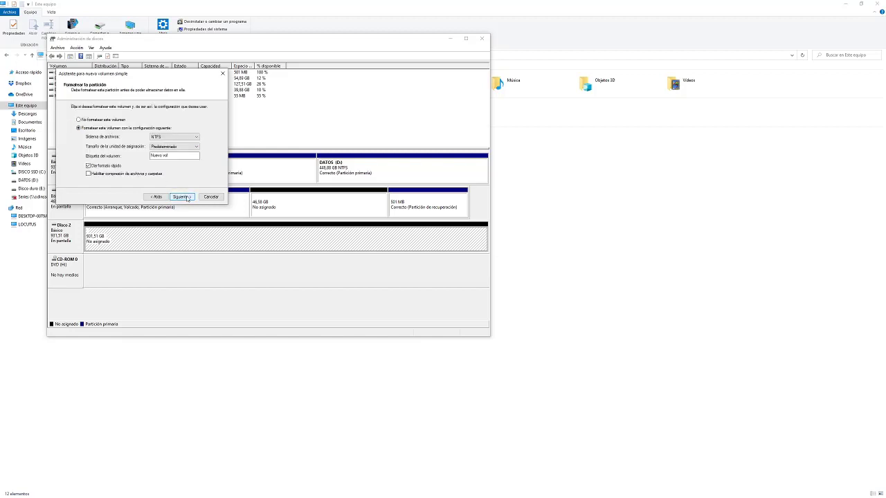
Step: Create the volume with quick NTFS formatting, the default allocation unit size and the volume label JUEGOS
{"action": "left_click", "coordinate": [162, 137]}
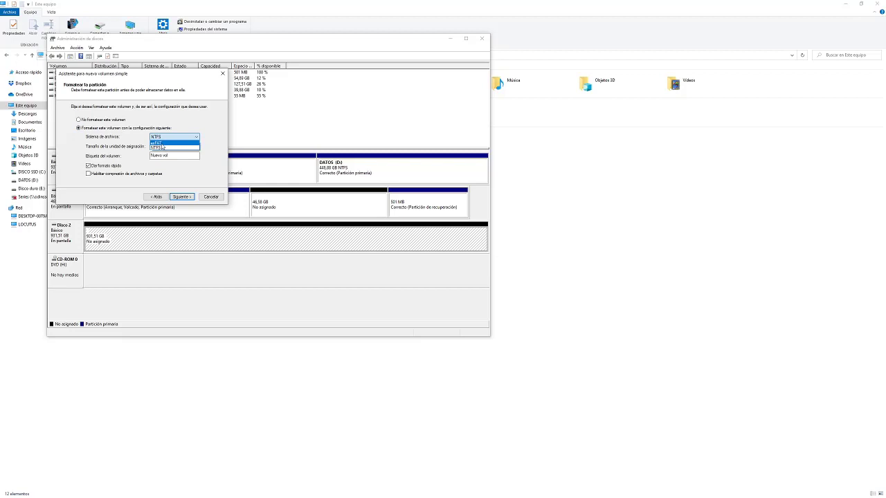
{"action": "left_click", "coordinate": [186, 123]}
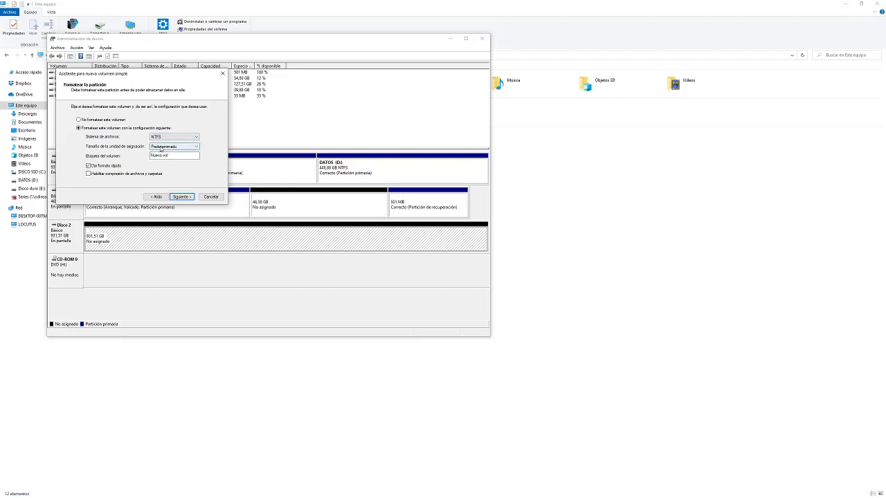
{"action": "left_click", "coordinate": [158, 148]}
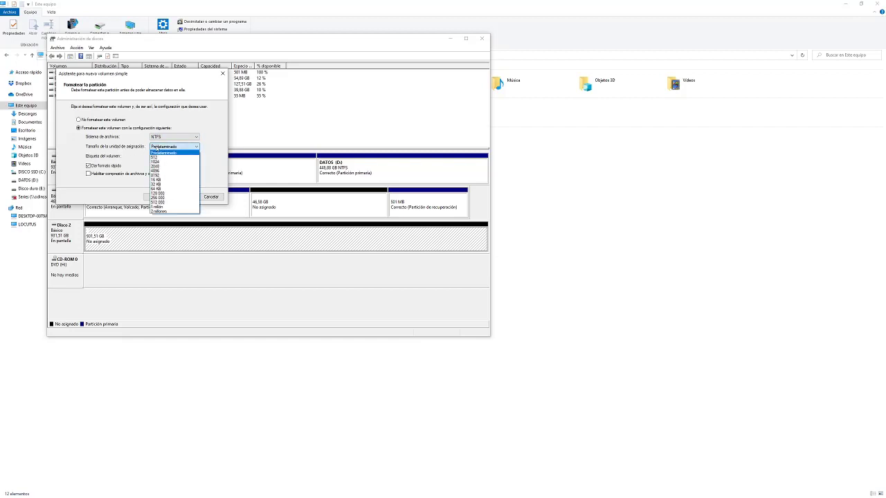
{"action": "left_click", "coordinate": [164, 152]}
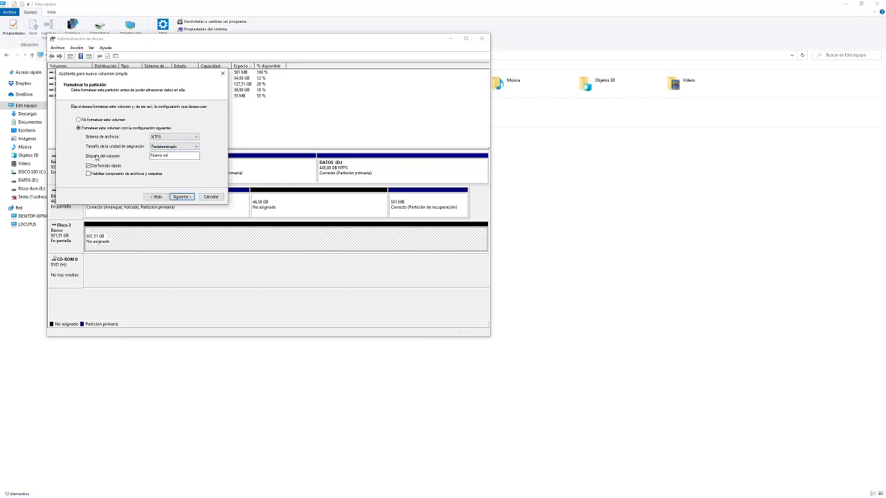
{"action": "left_click", "coordinate": [165, 156]}
{"action": "left_click_drag", "start_coordinate": [173, 156], "coordinate": [153, 156]}
{"action": "type", "text": "4"}
{"action": "left_click", "coordinate": [183, 197]}
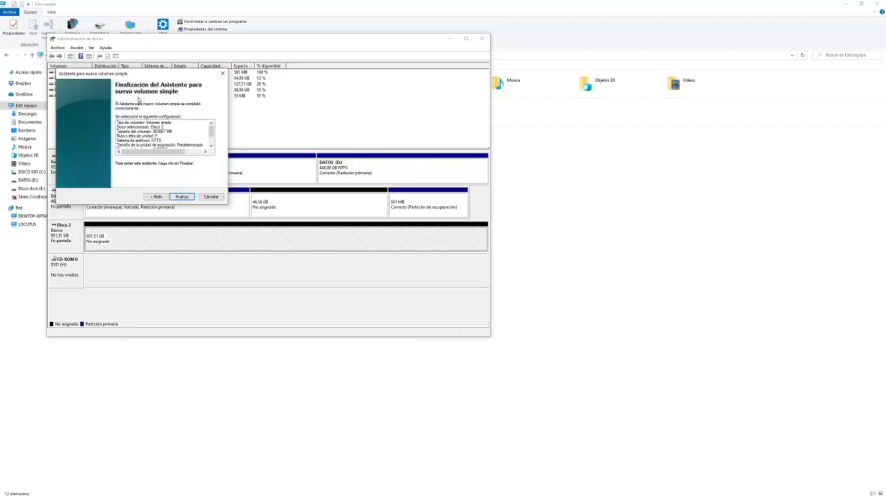
{"action": "left_click", "coordinate": [182, 197]}
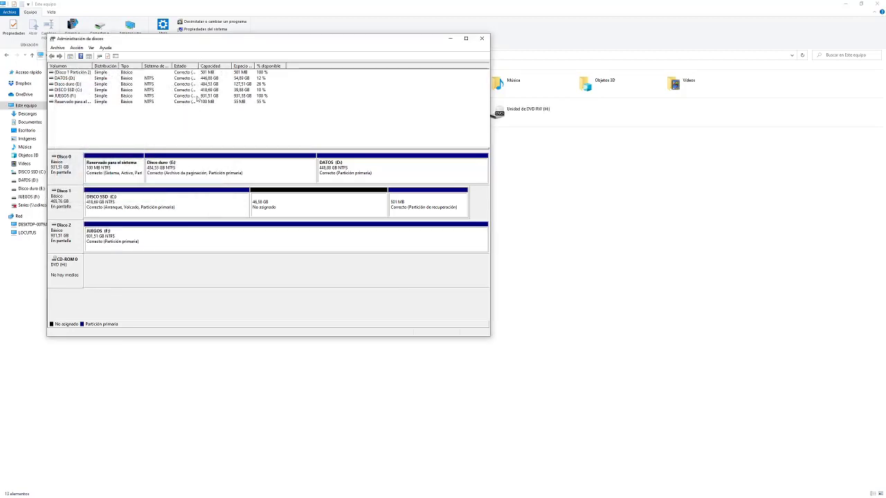
Step: Check the new JUEGOS volume in the volume list, switch to File Explorer to view its contents, and return to Este equipo
{"action": "left_click", "coordinate": [65, 97]}
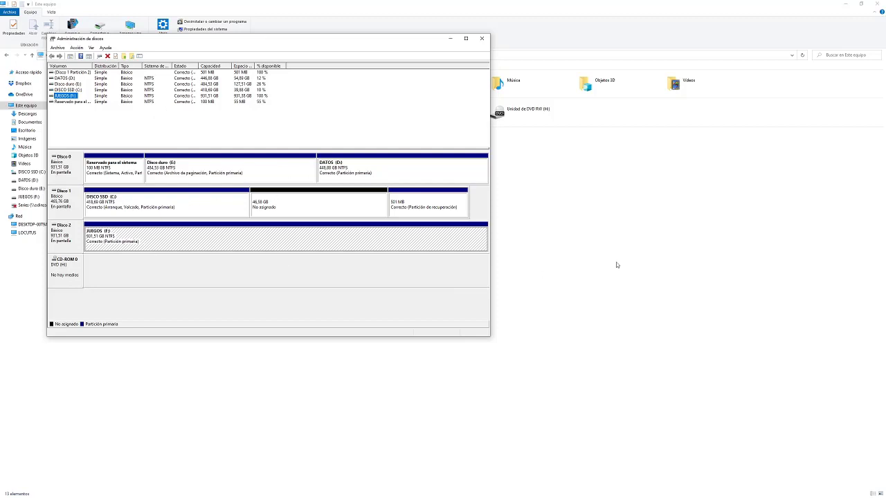
{"action": "left_click", "coordinate": [519, 224]}
{"action": "left_click", "coordinate": [29, 198]}
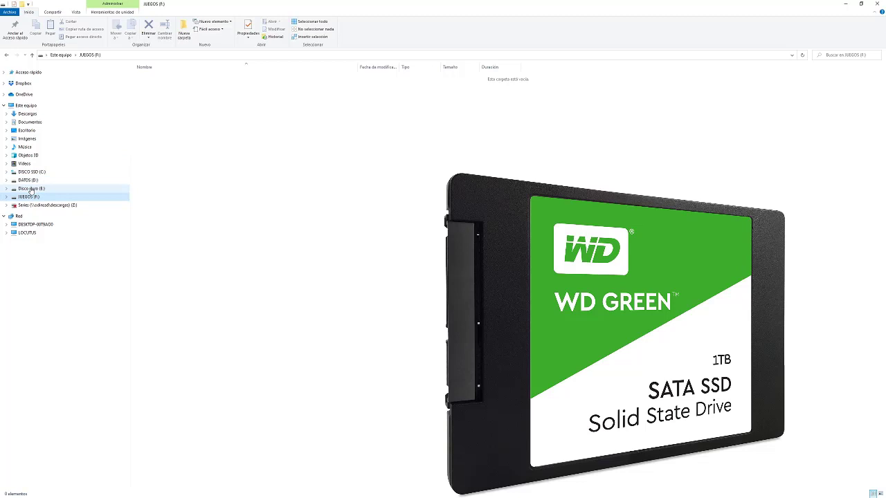
{"action": "left_click", "coordinate": [28, 106]}
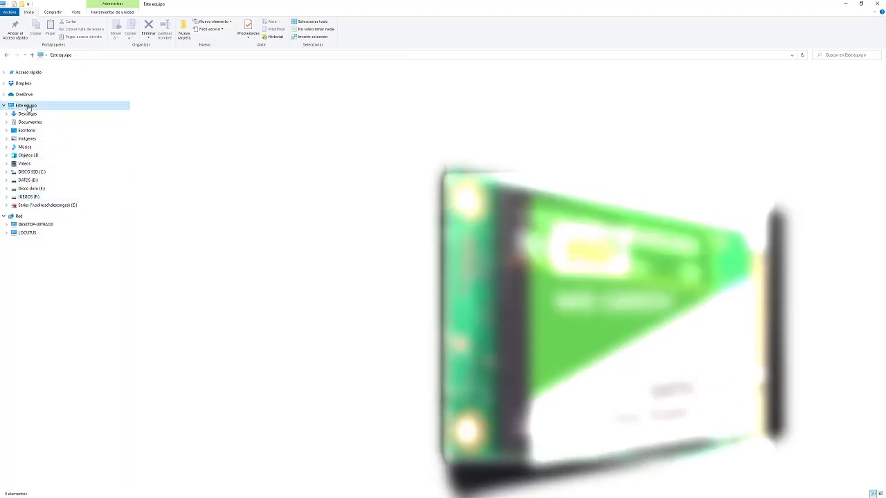